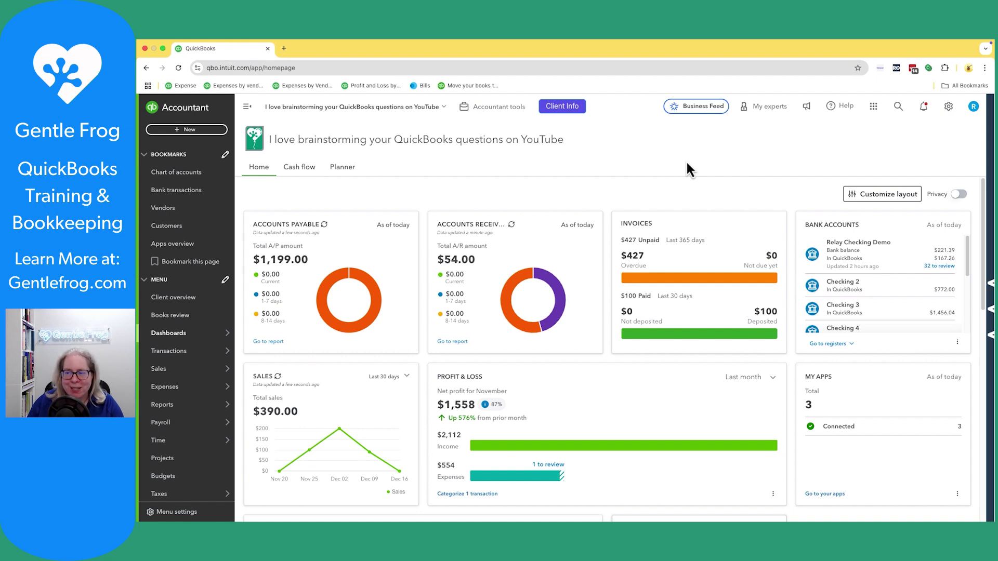
Go to the Chart of accounts from the settings menu and show Checking 2's action options.
left_click(955, 112)
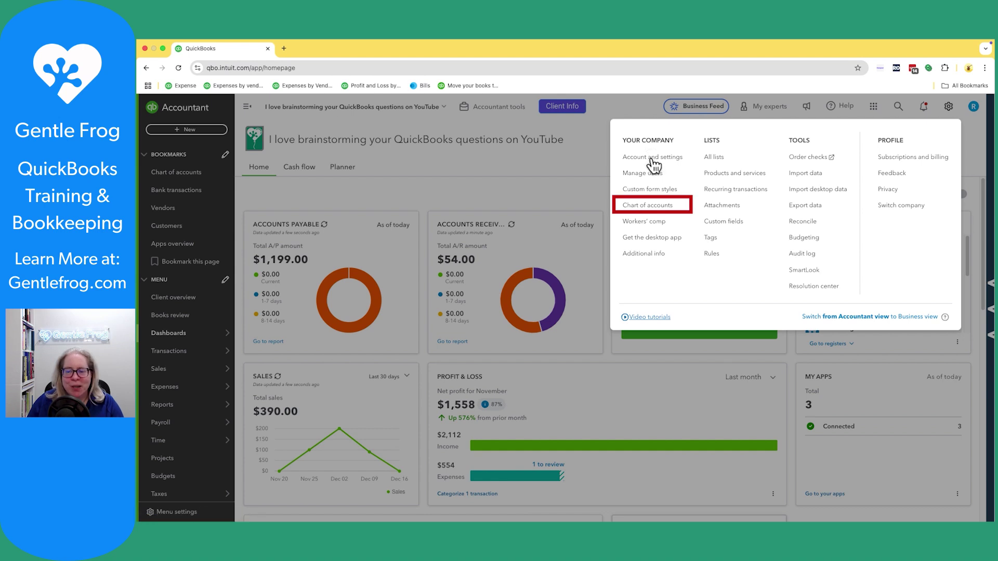
left_click(658, 212)
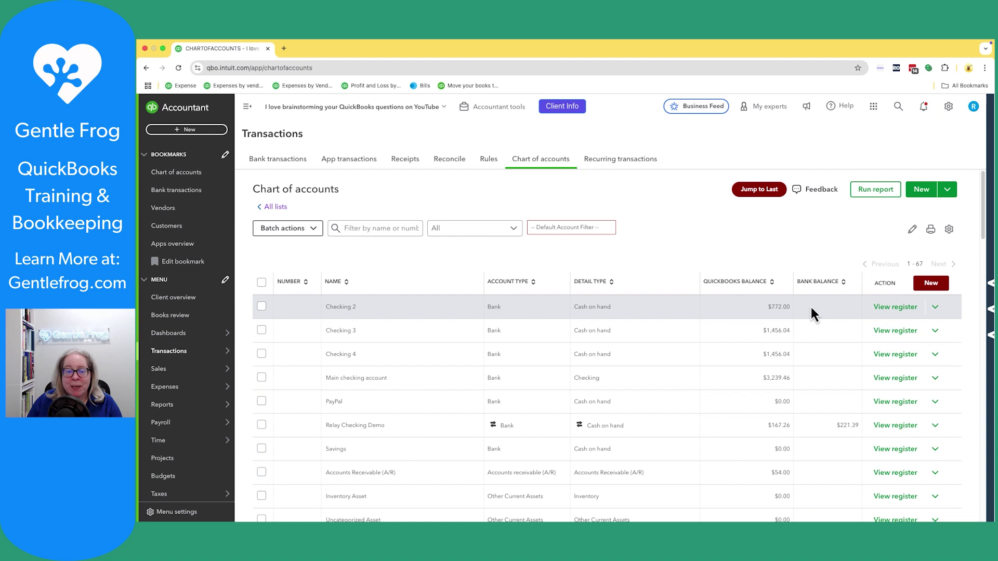
left_click(938, 309)
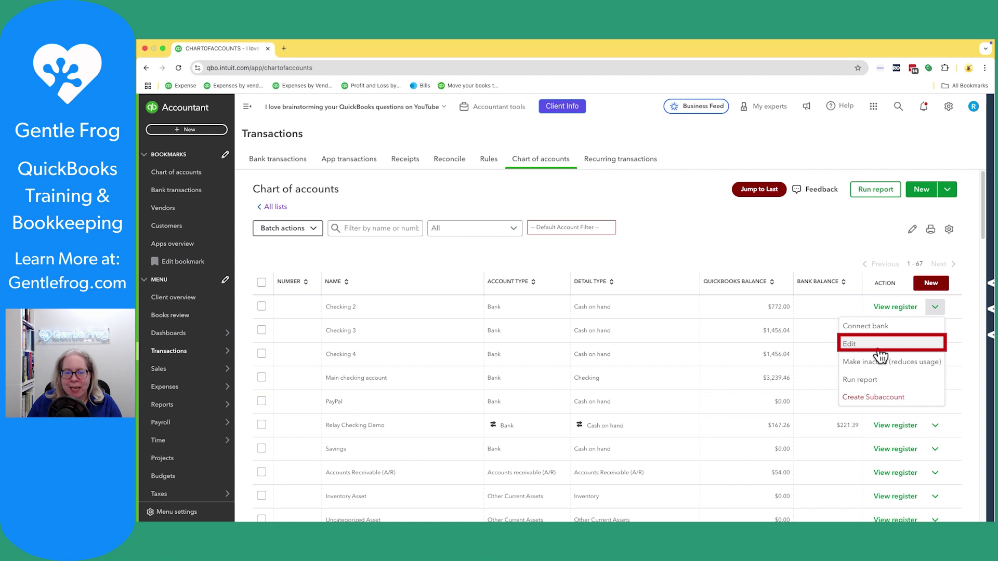
Open Checking 2 for editing and inspect its account name and number fields.
left_click(878, 349)
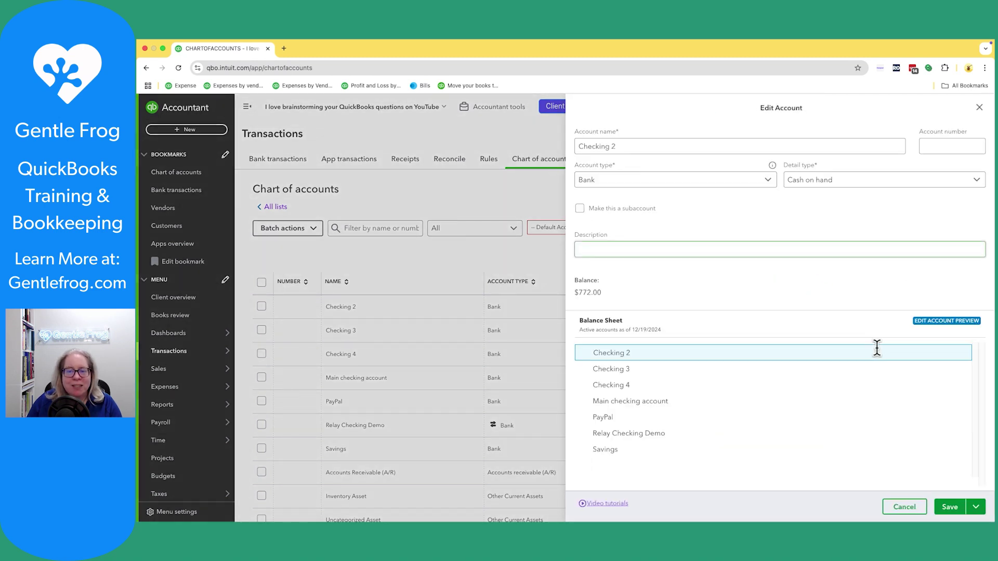
left_click(629, 150)
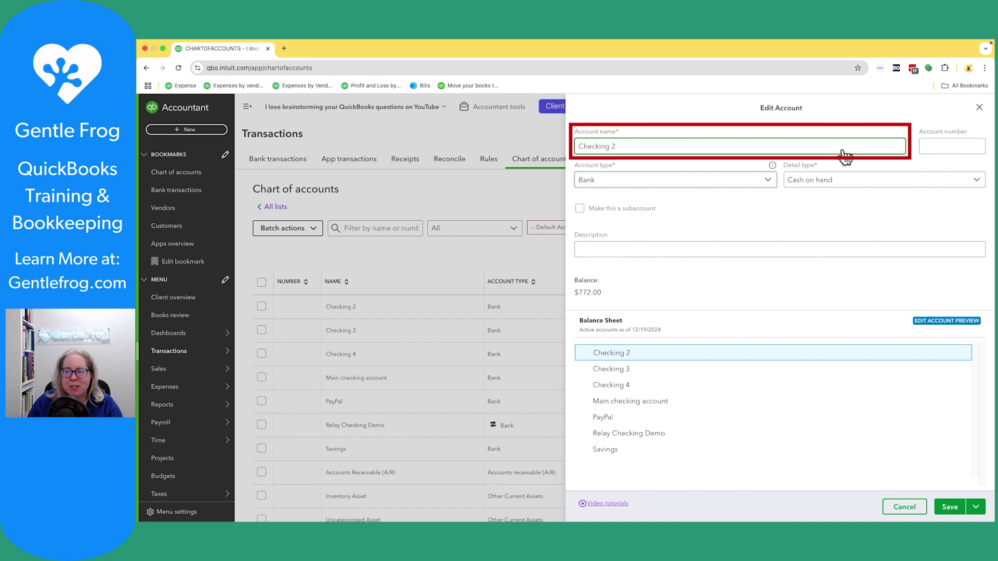
left_click(955, 148)
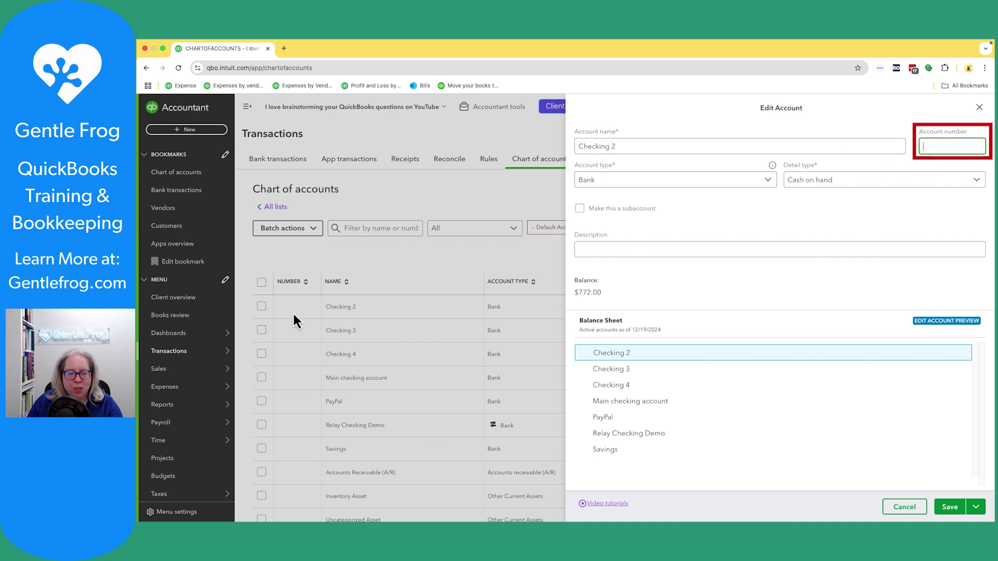
Browse the account and detail type lists, keeping Bank and Cash on hand unchanged.
left_click(624, 182)
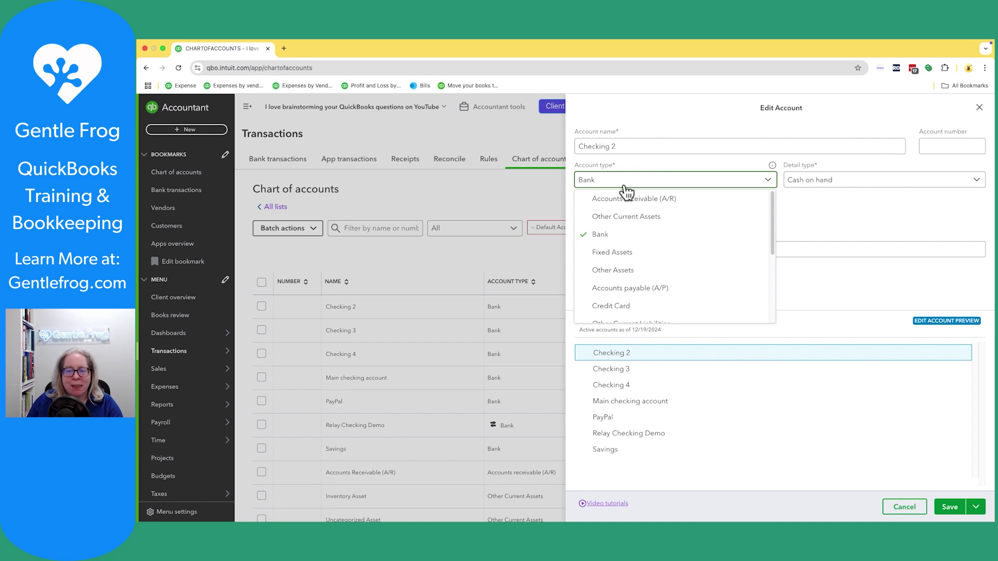
scroll(635, 271, "down", 2)
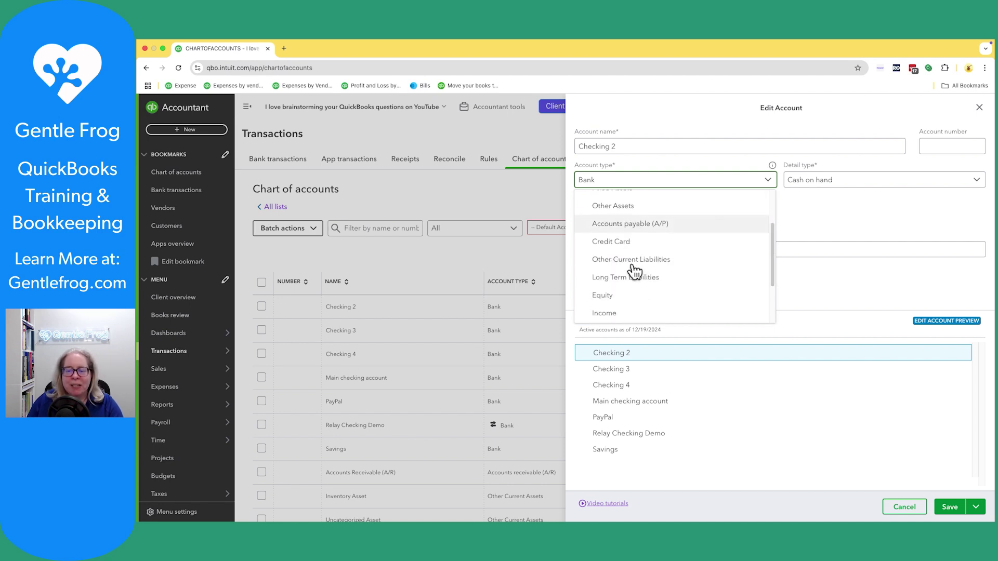
left_click(633, 262)
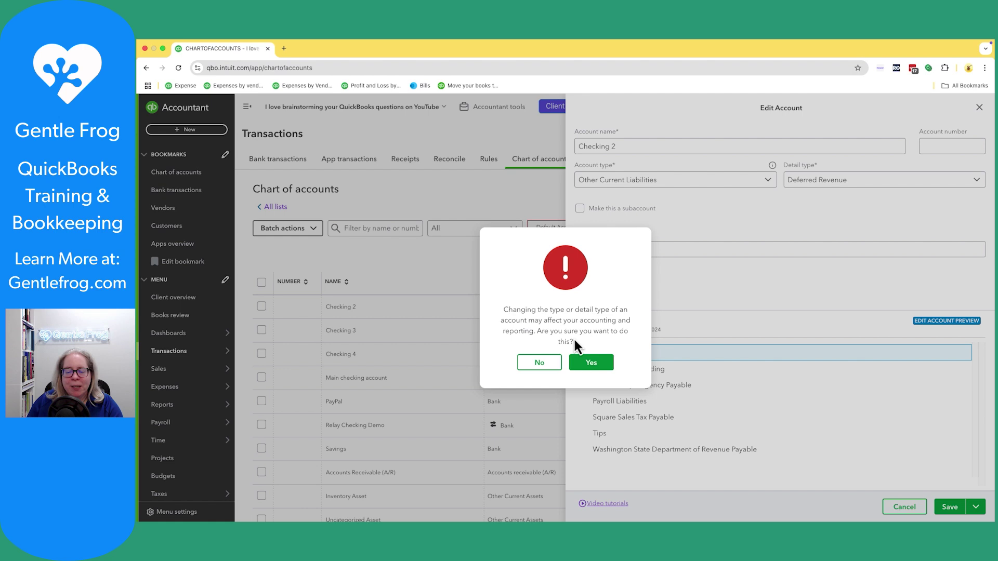
left_click(551, 363)
left_click(855, 183)
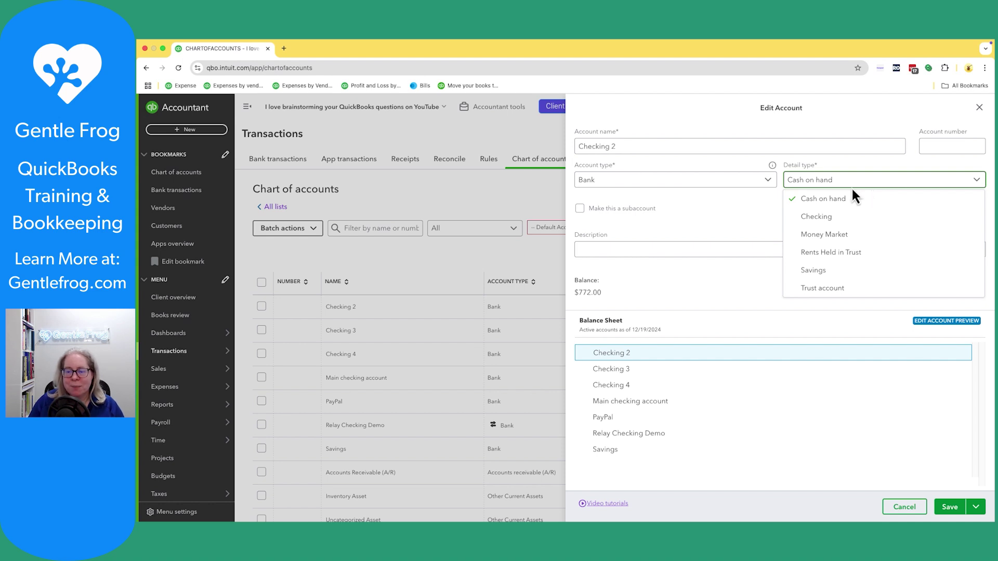
left_click(852, 197)
Try a parent of Checking 2, then Checking 3, then keep the account top-level.
left_click(581, 210)
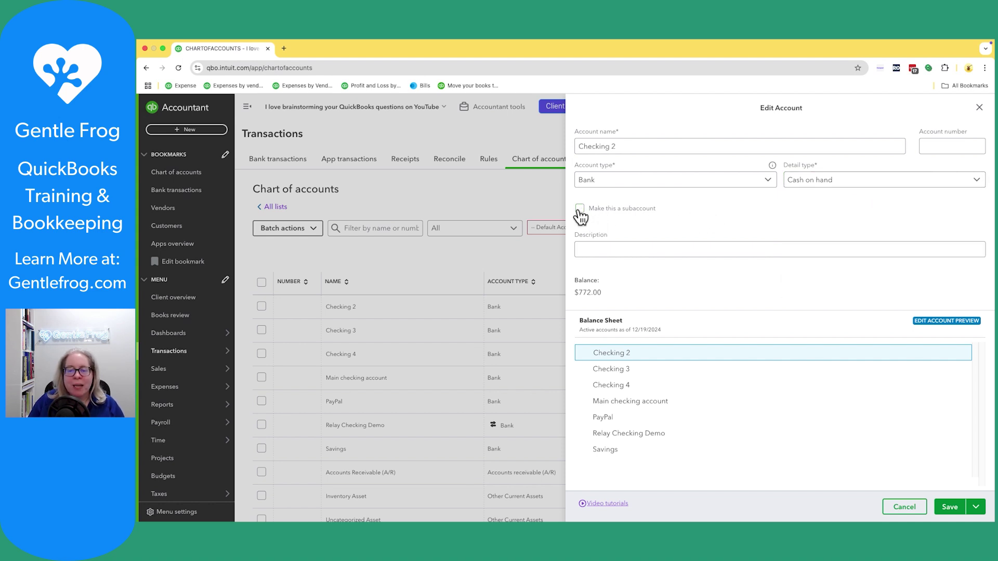
left_click(607, 245)
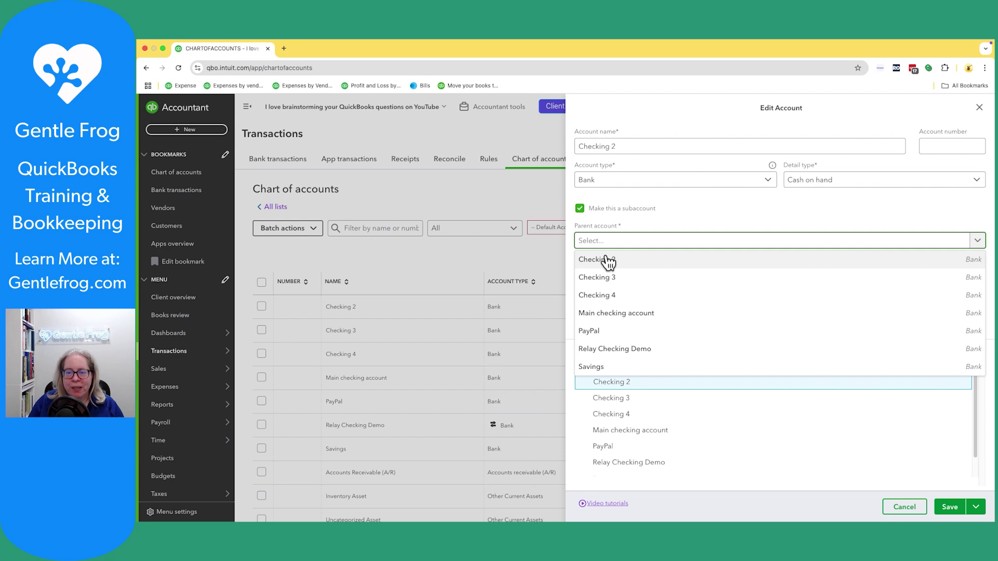
left_click(604, 257)
left_click(623, 249)
left_click(620, 276)
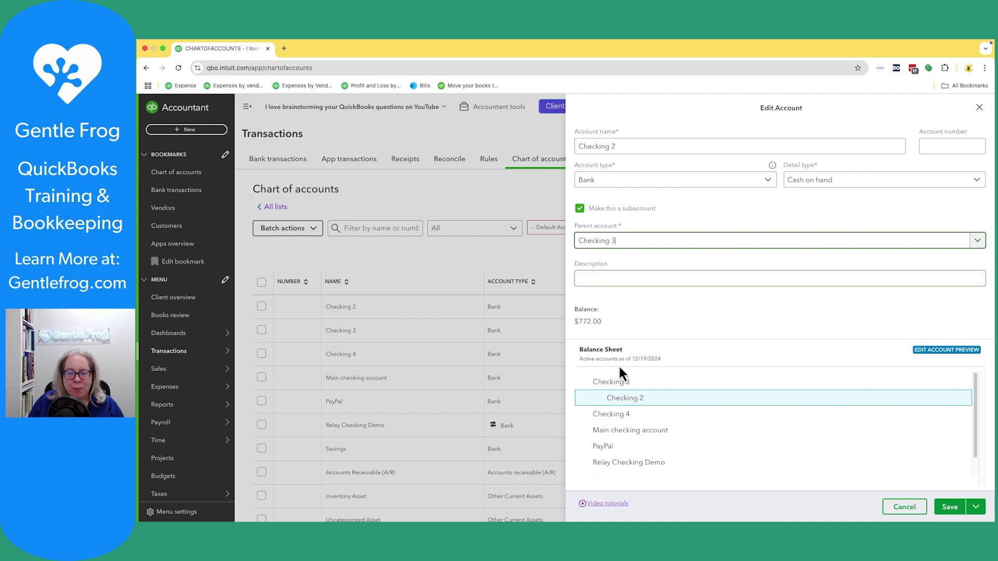
left_click(581, 209)
left_click(601, 250)
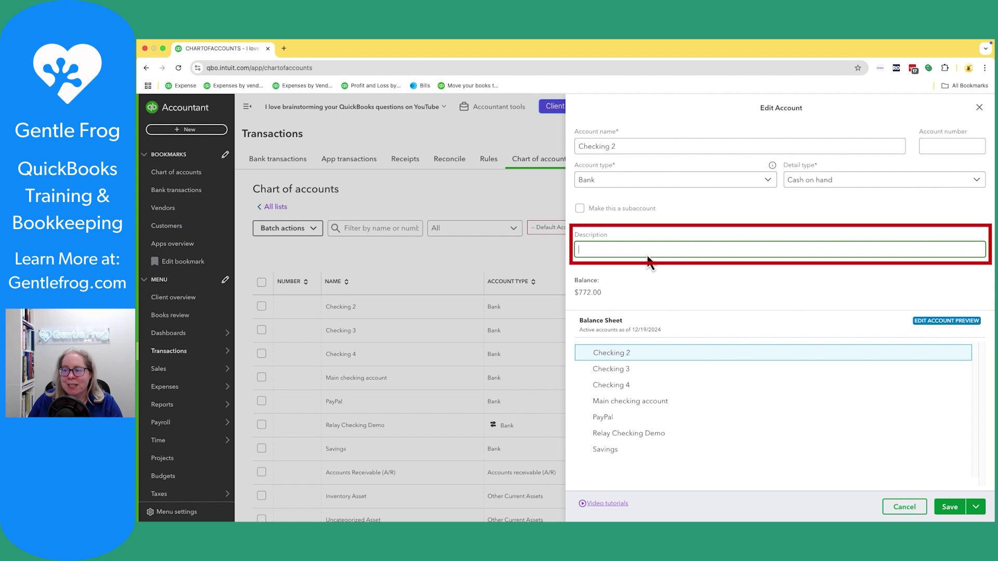
Rename the account to Checking 200 and save it.
left_click(633, 150)
type("00")
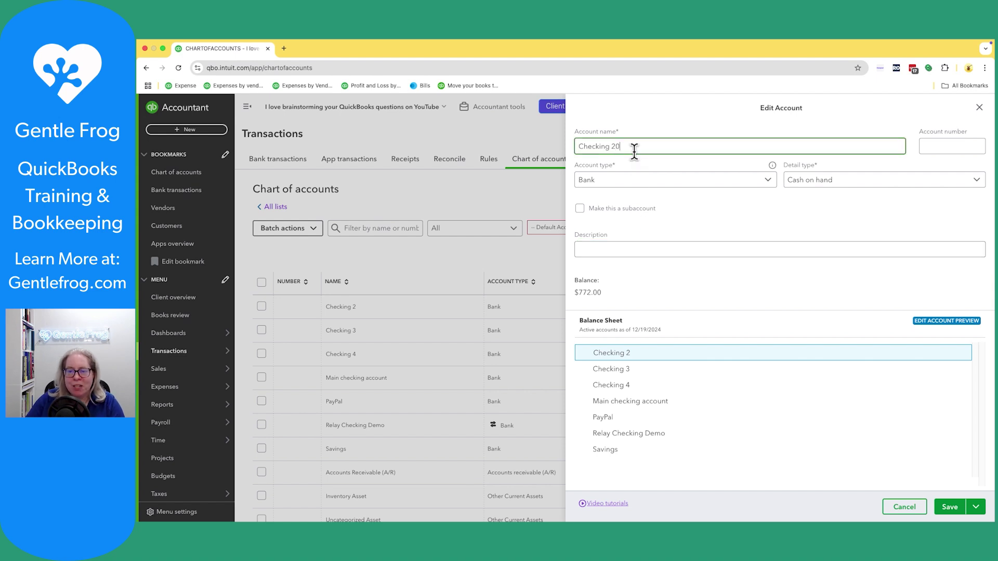
left_click(949, 507)
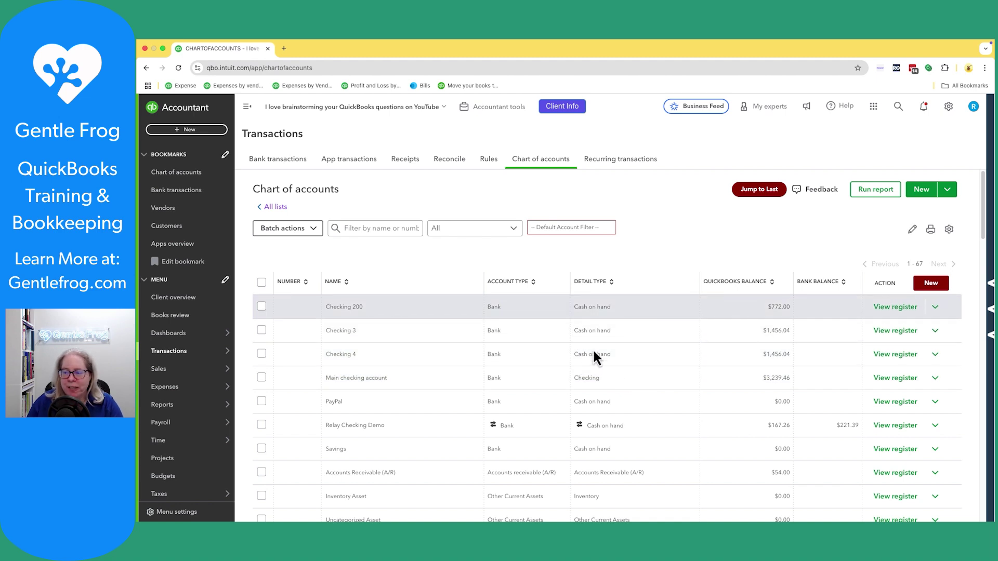
Batch edit the account list to rename Checking 200 back to Checking 2, then save.
left_click(913, 229)
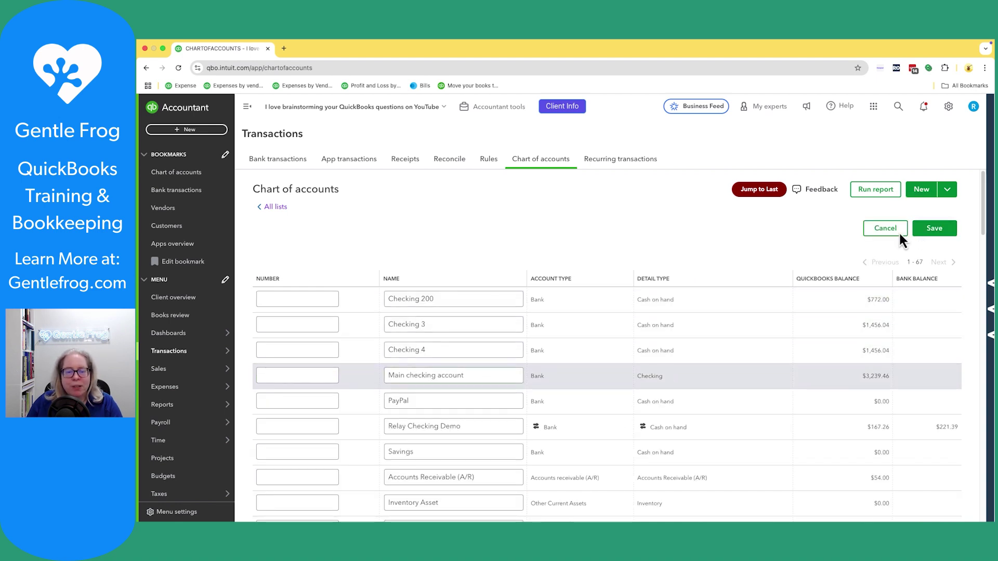
left_click(444, 299)
key("BackSpace")
key("BackSpace")
key("BackSpace")
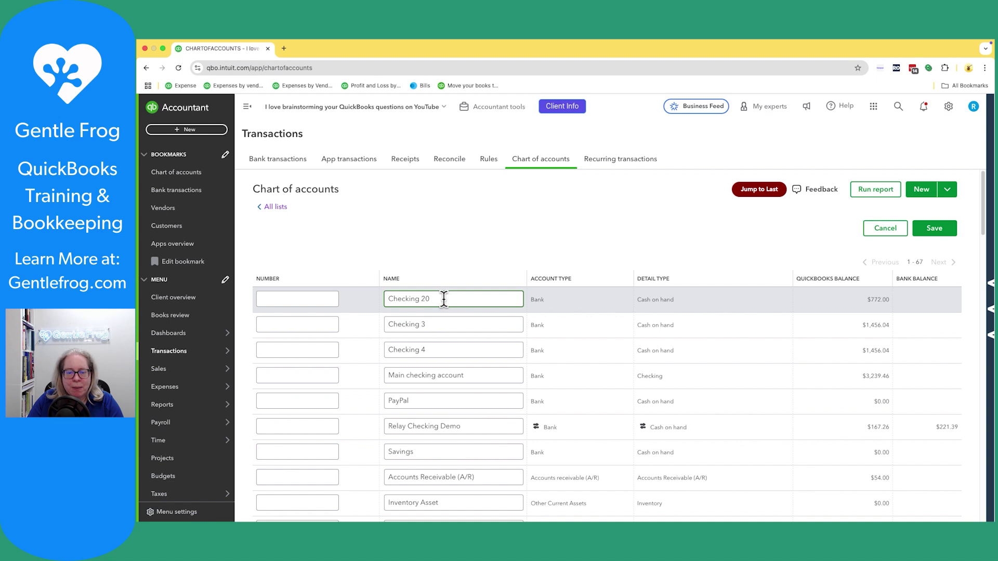
type("2")
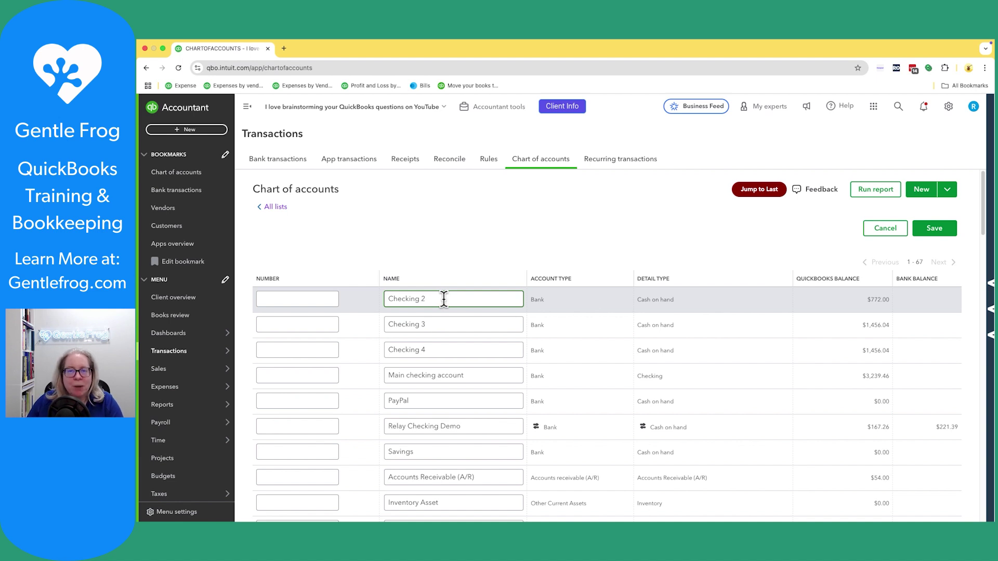
key("Tab")
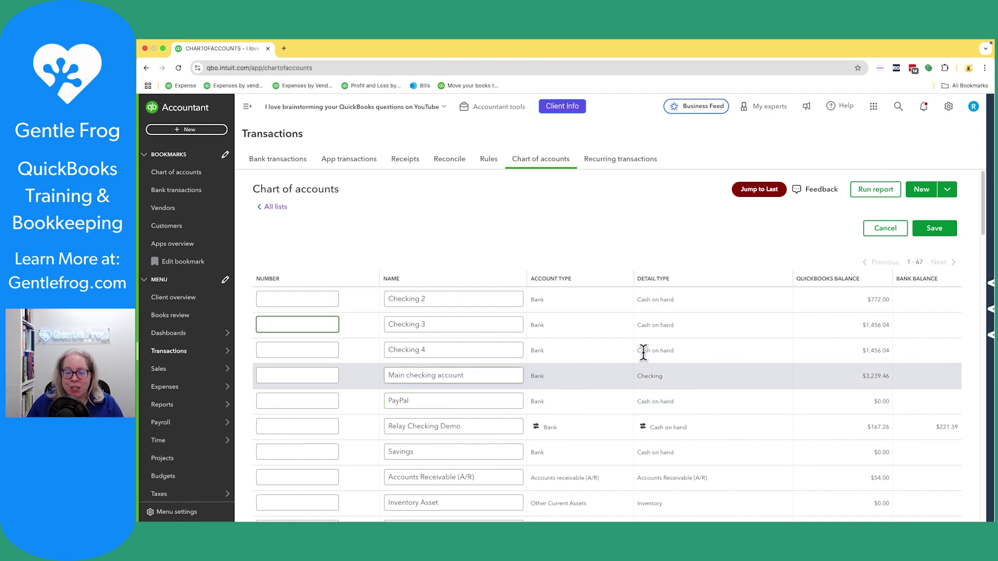
left_click(955, 235)
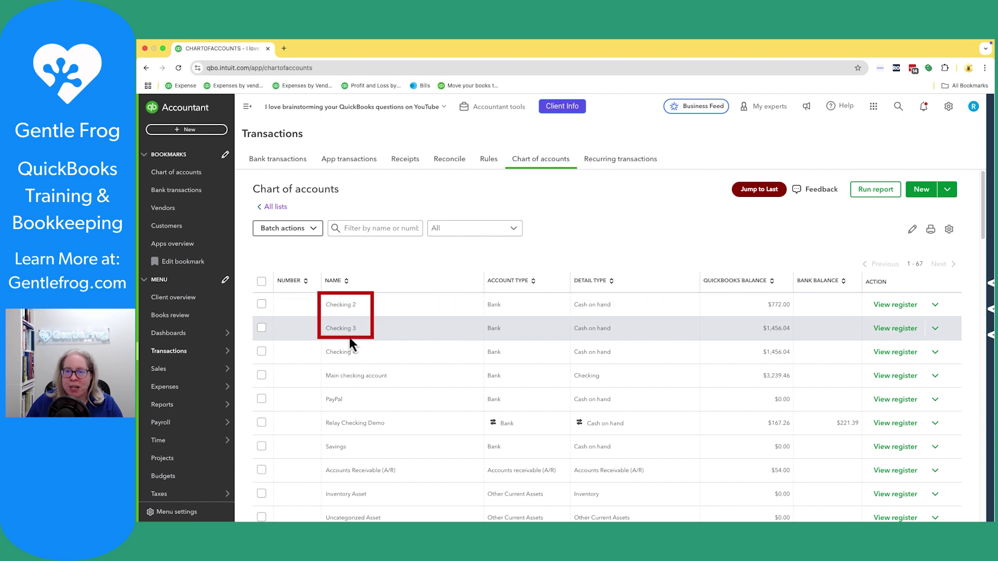
Rename Checking 3 to Checking 2 and confirm merging it into the existing Checking 2.
left_click(934, 329)
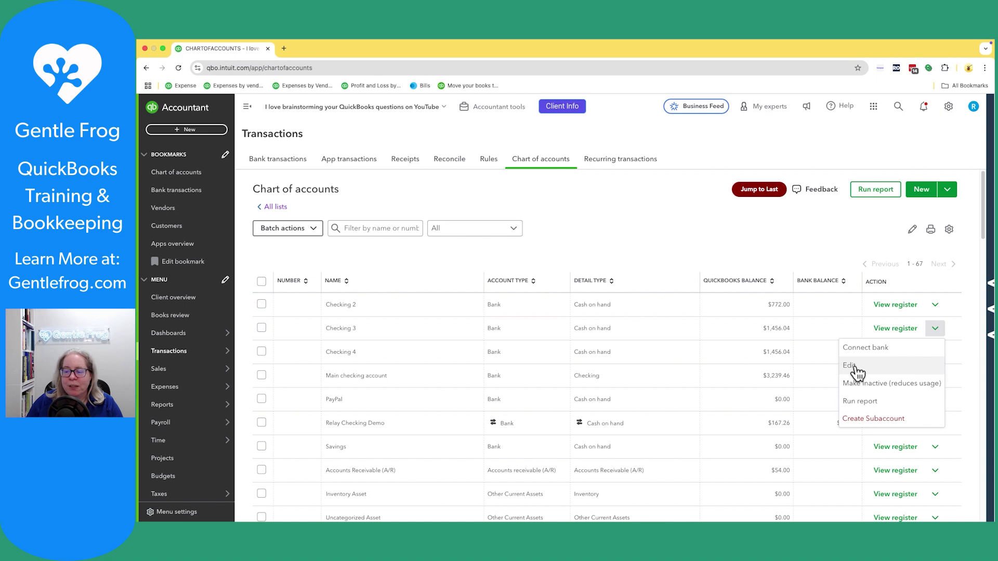
left_click(853, 368)
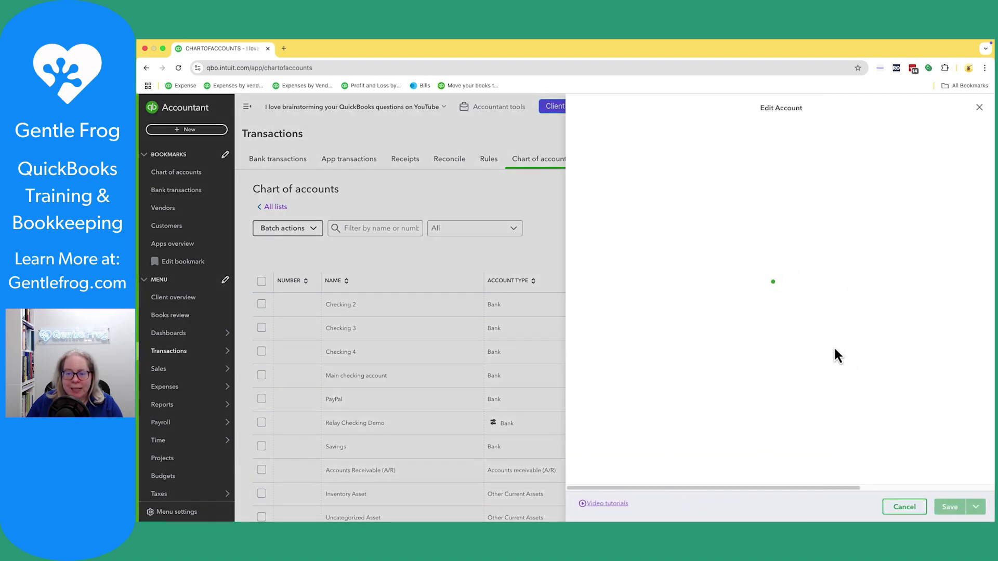
left_click(631, 147)
key("BackSpace")
type("=")
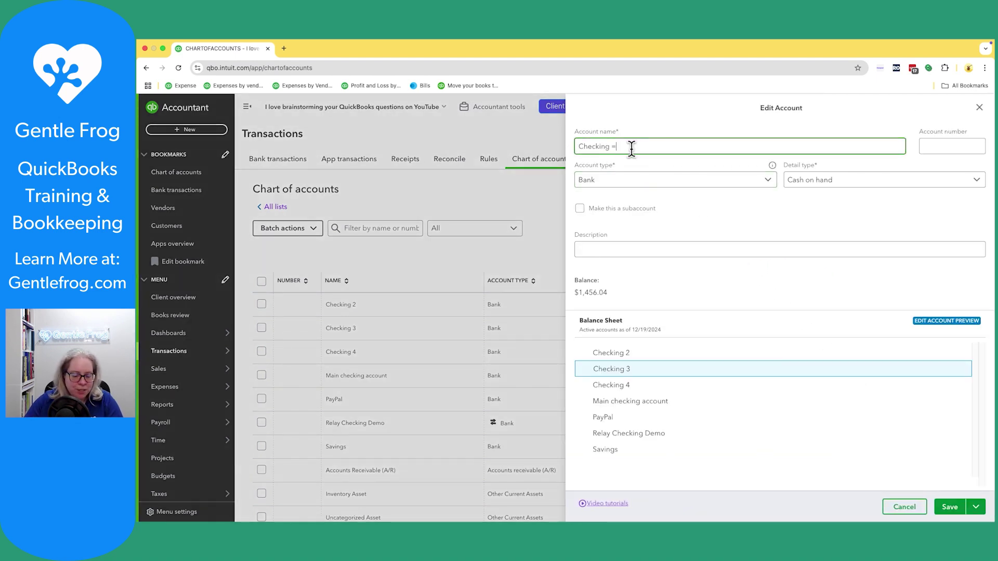
key("BackSpace")
type("2")
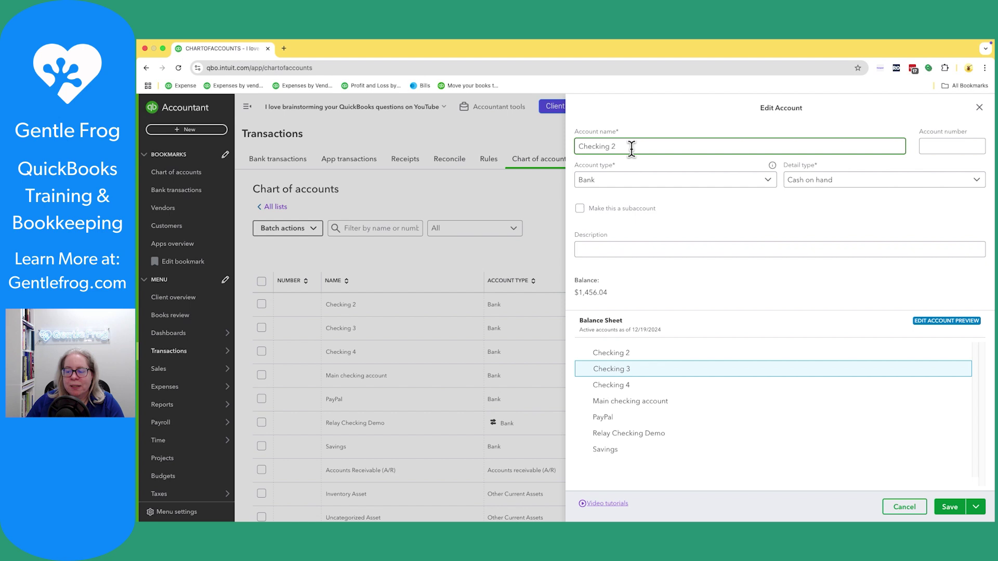
left_click(954, 506)
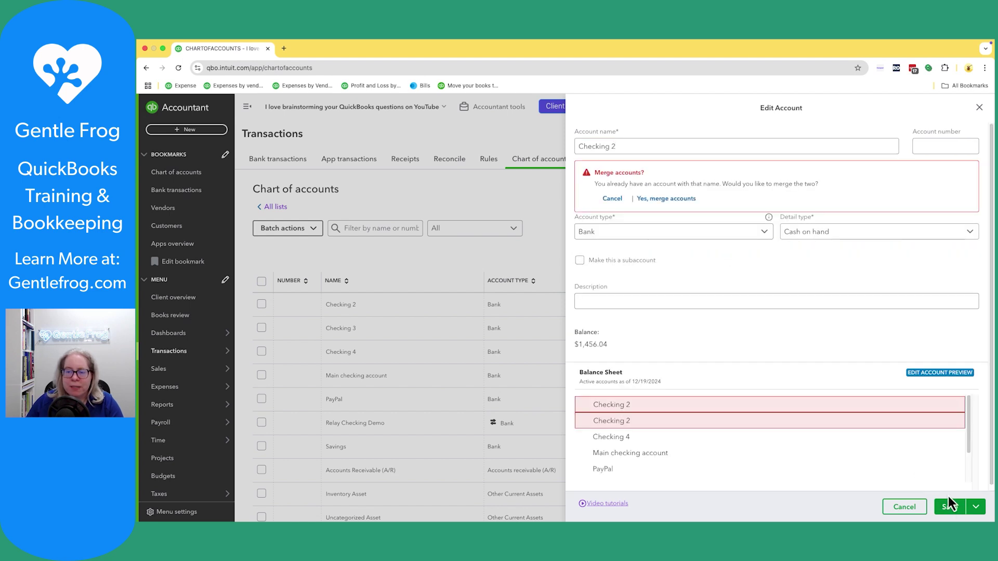
left_click(669, 199)
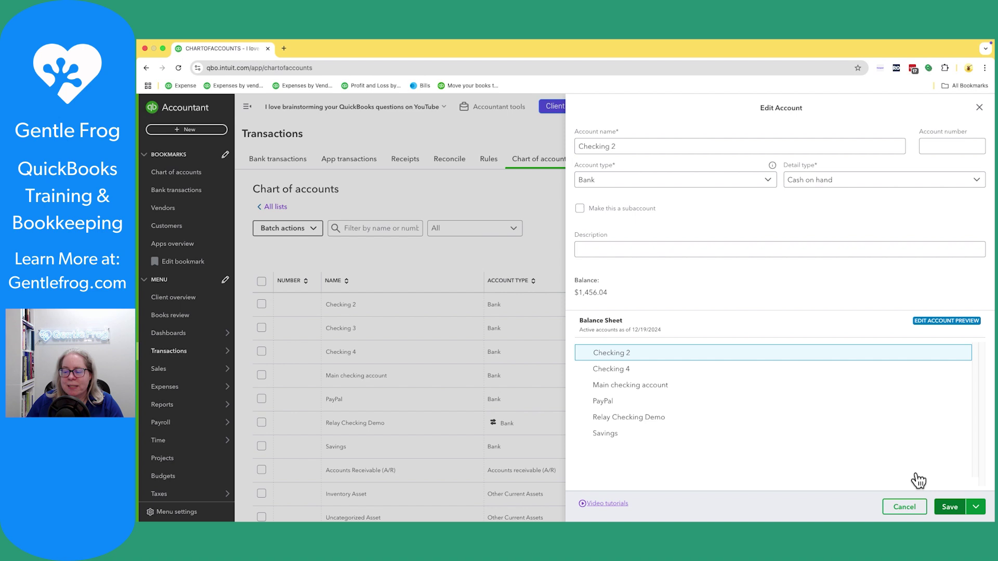
left_click(950, 508)
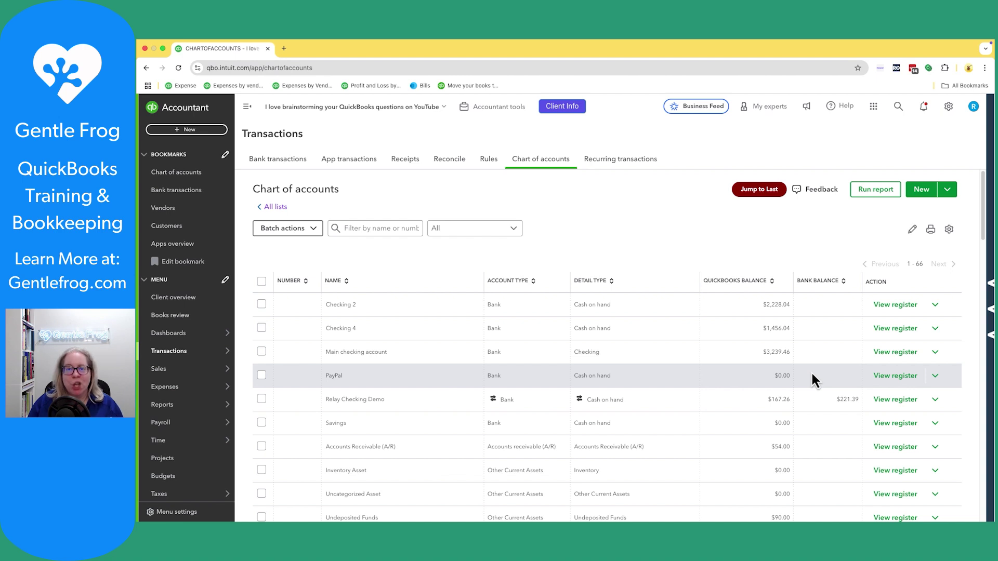
Make the PayPal account inactive and confirm the change.
left_click(936, 384)
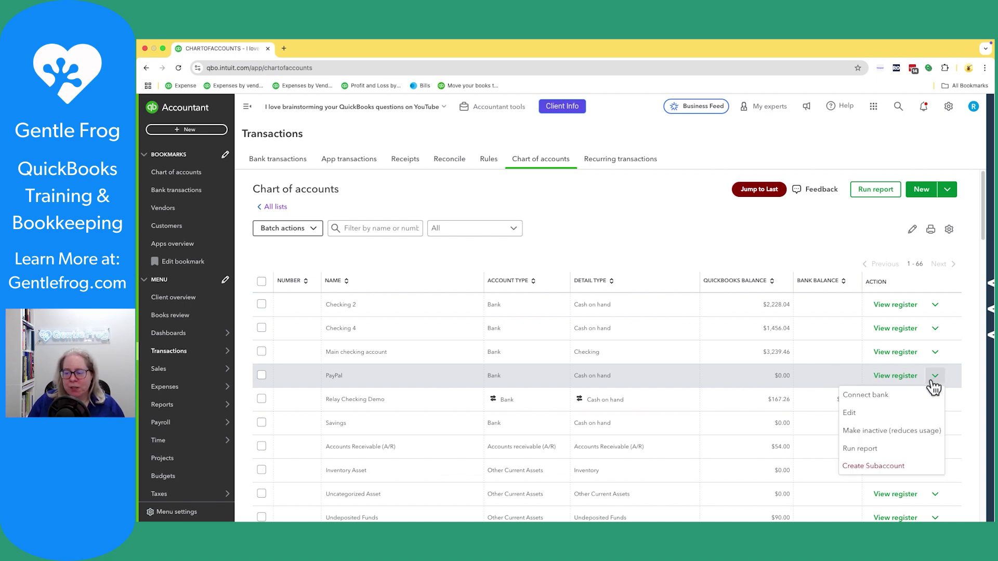
left_click(879, 432)
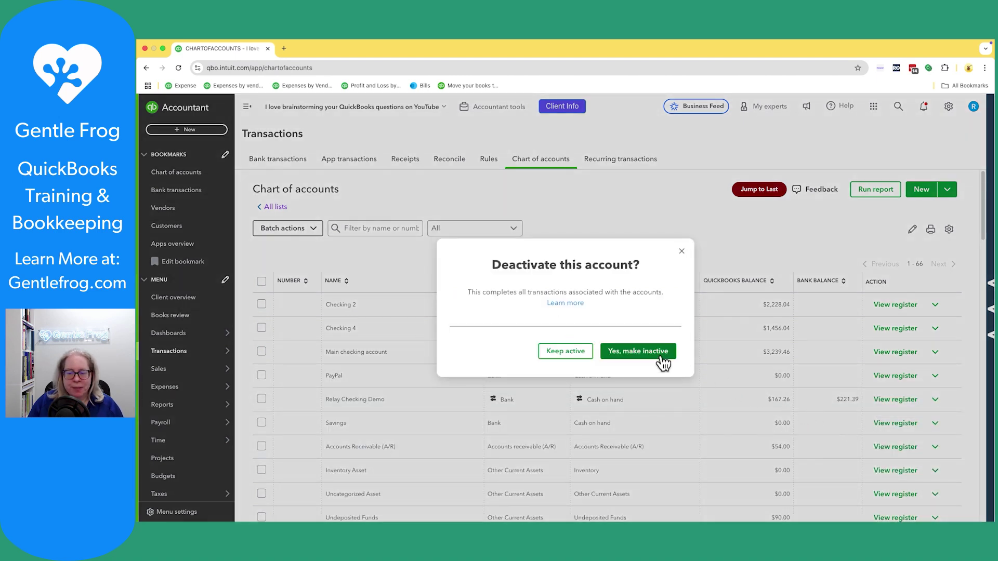
left_click(644, 354)
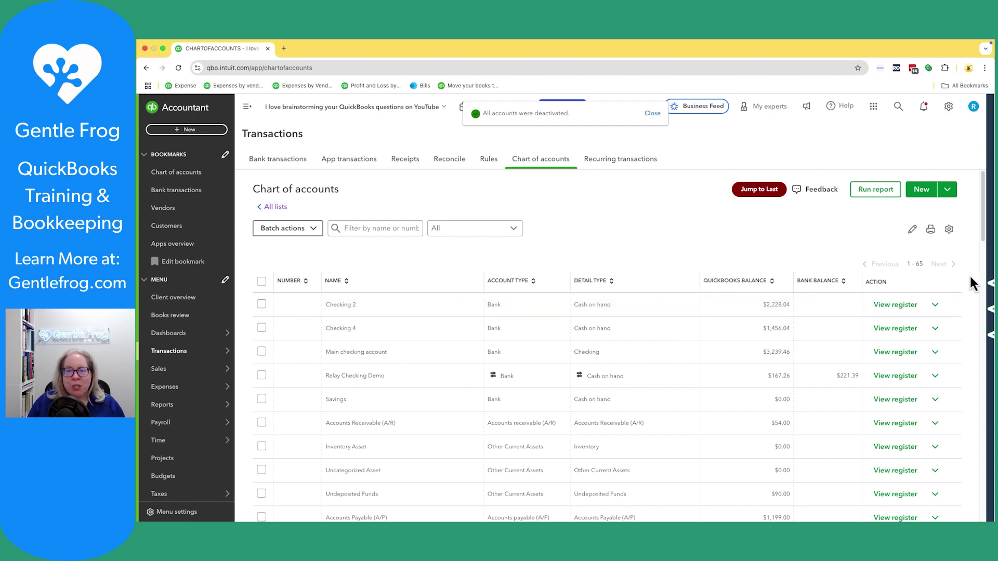
Show inactive accounts, make the Test account active, then hide inactive accounts again.
left_click(955, 241)
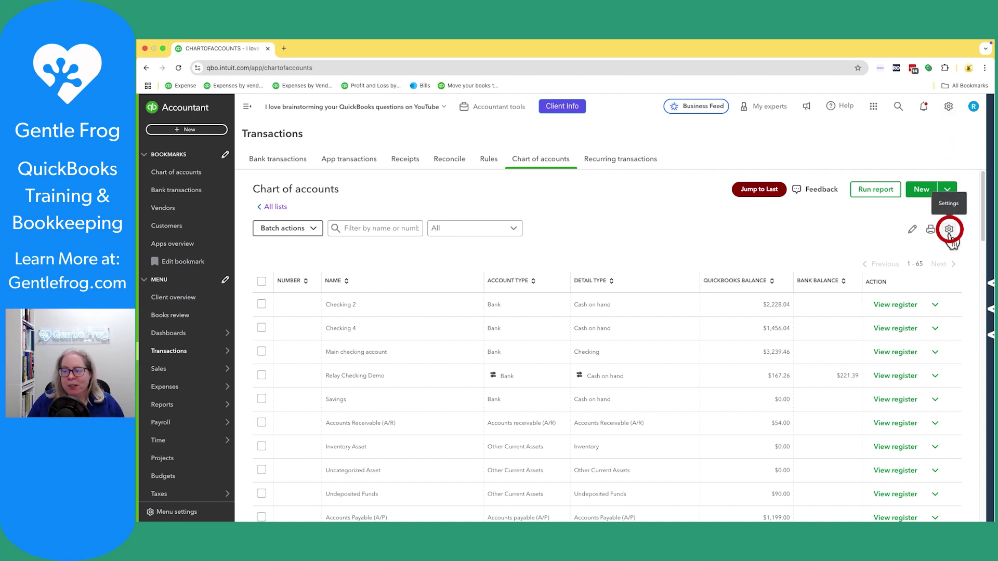
left_click(950, 232)
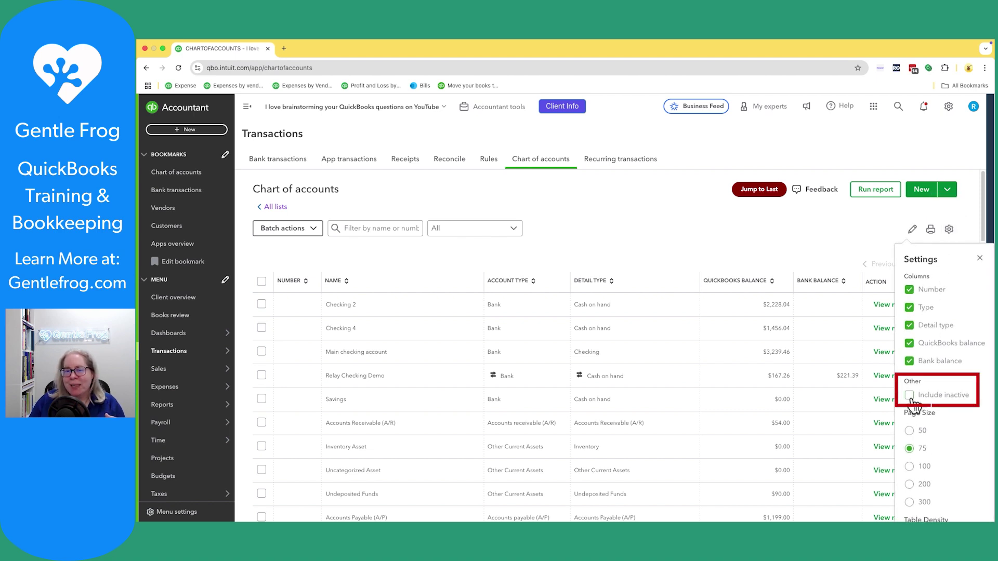
left_click(910, 397)
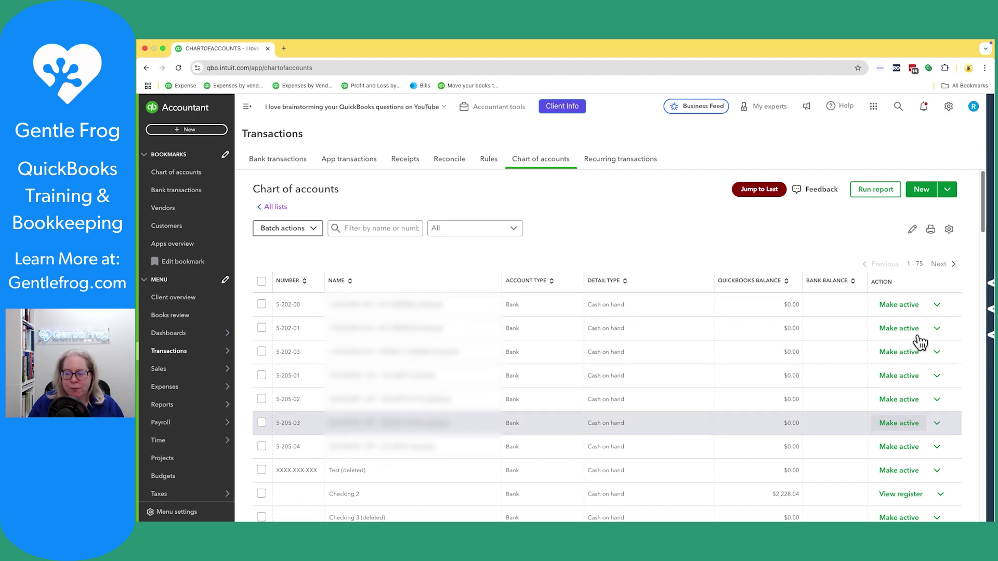
left_click(899, 462)
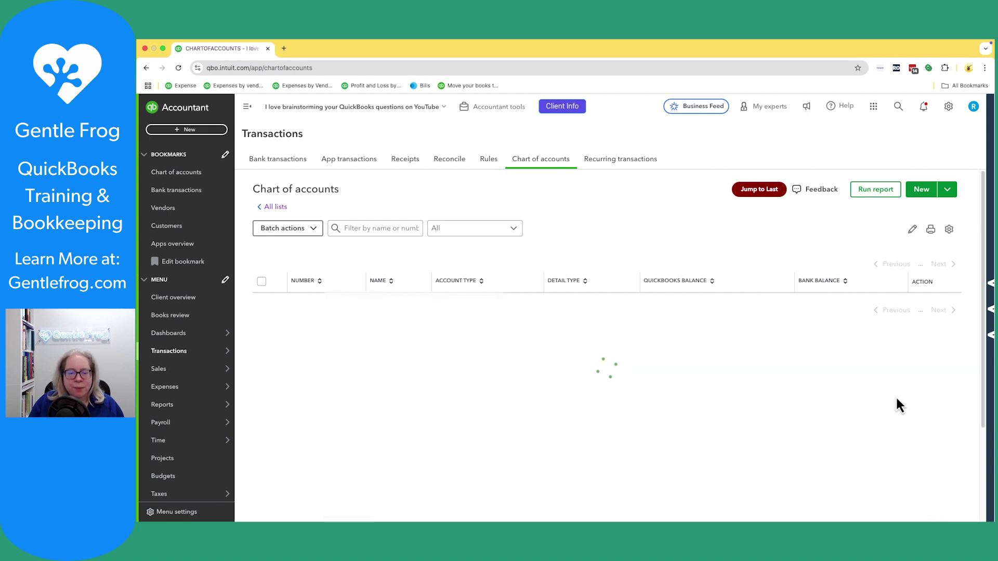
left_click(949, 229)
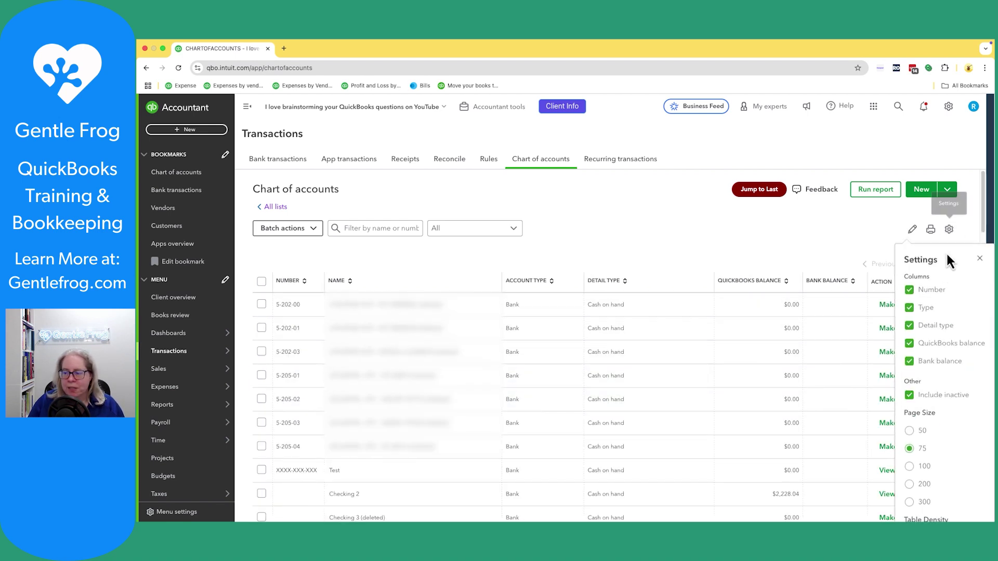
left_click(909, 396)
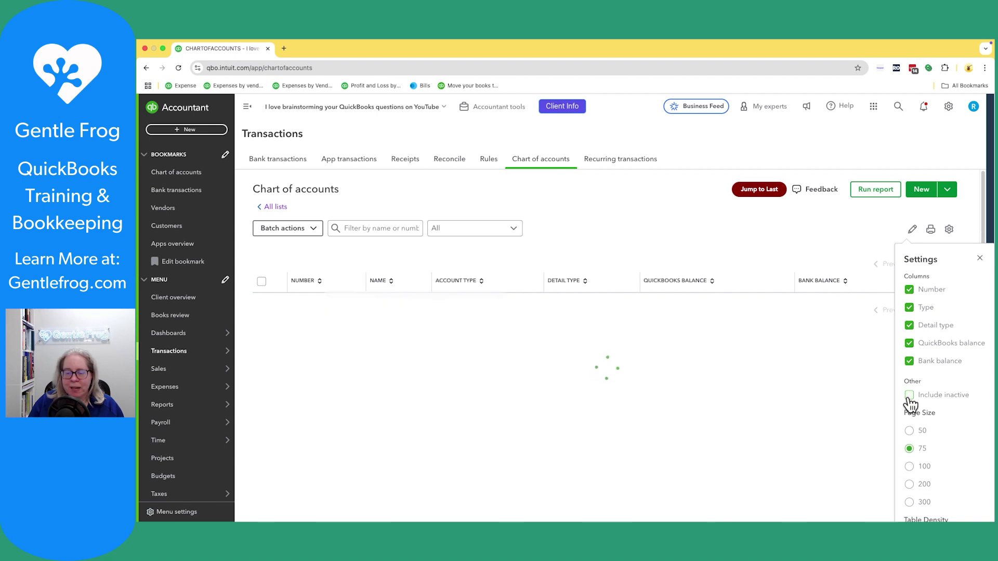
left_click(980, 258)
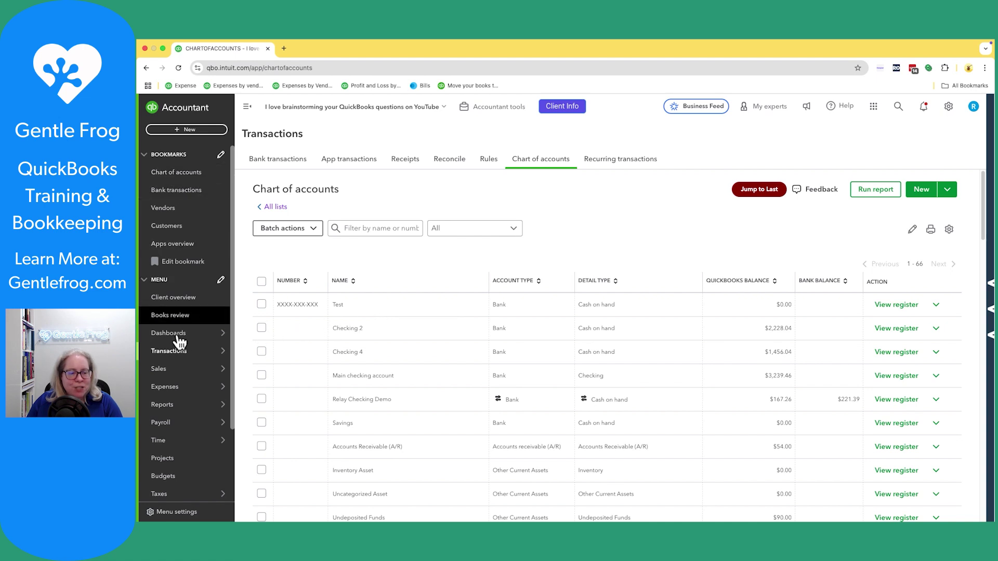
Return to the Dashboards home page, briefly opening and closing the + New menu.
left_click(208, 333)
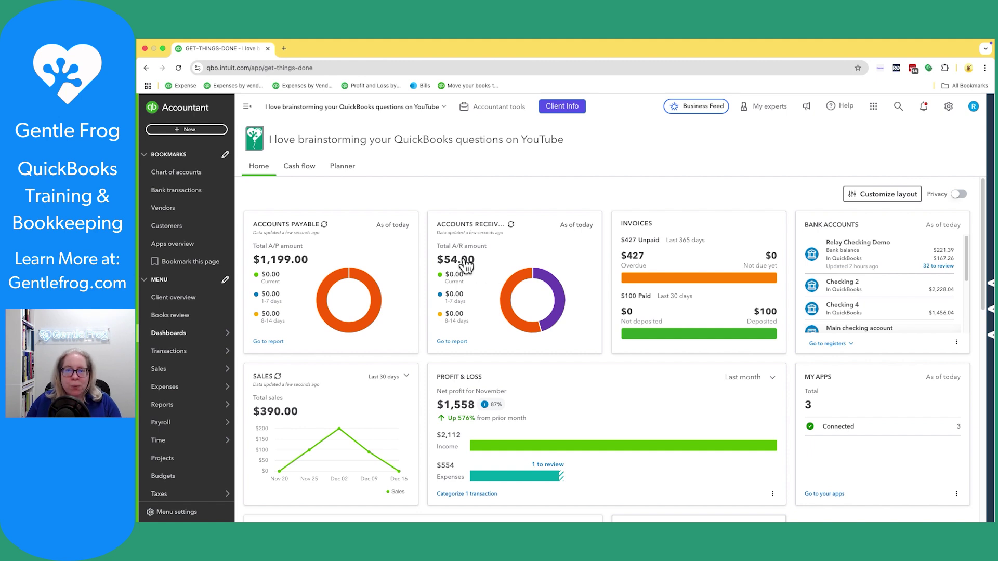
left_click(203, 134)
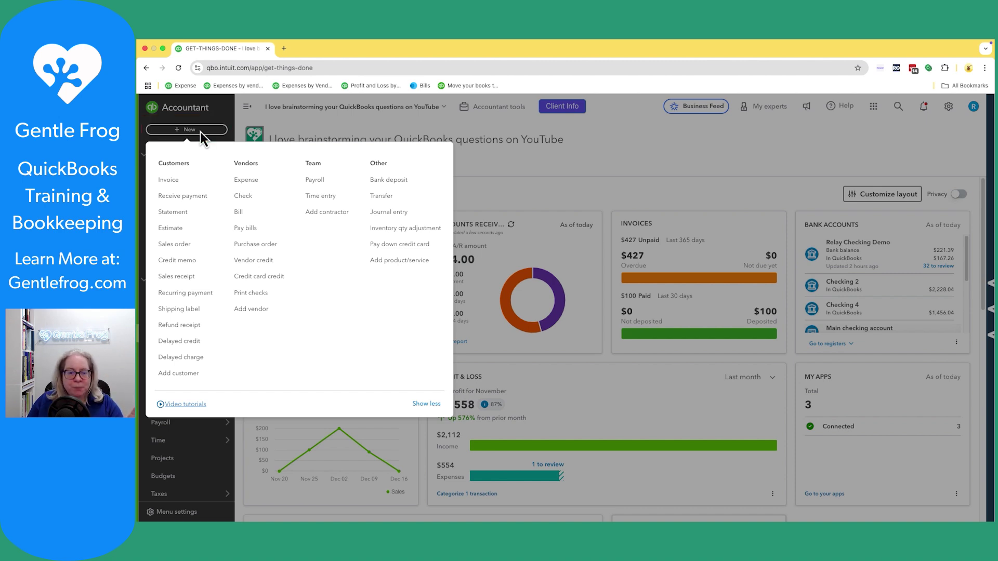
left_click(593, 186)
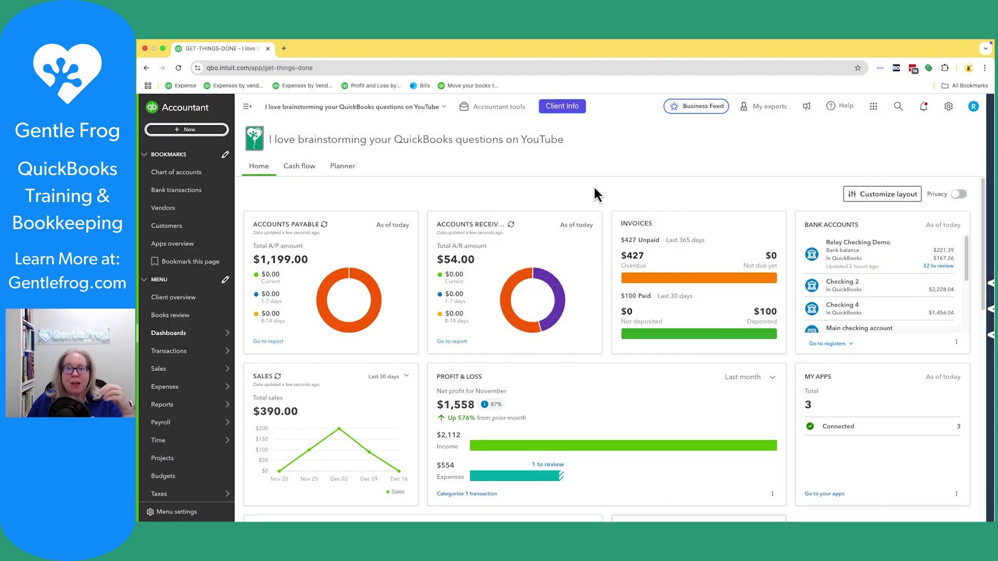
Remove Chart of accounts from bookmarks, find it via 'chart', re-add it, and save.
left_click(221, 155)
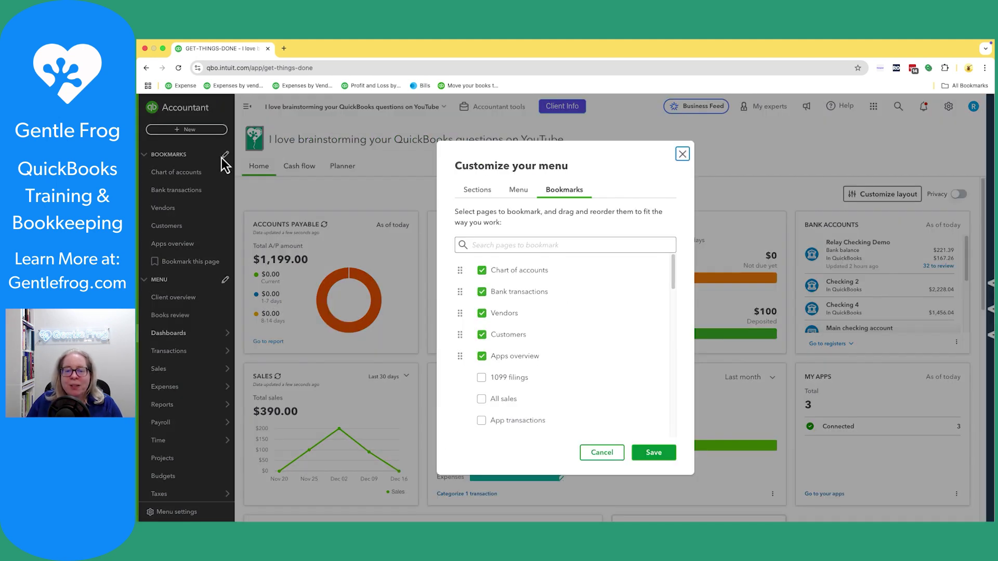
left_click(482, 270)
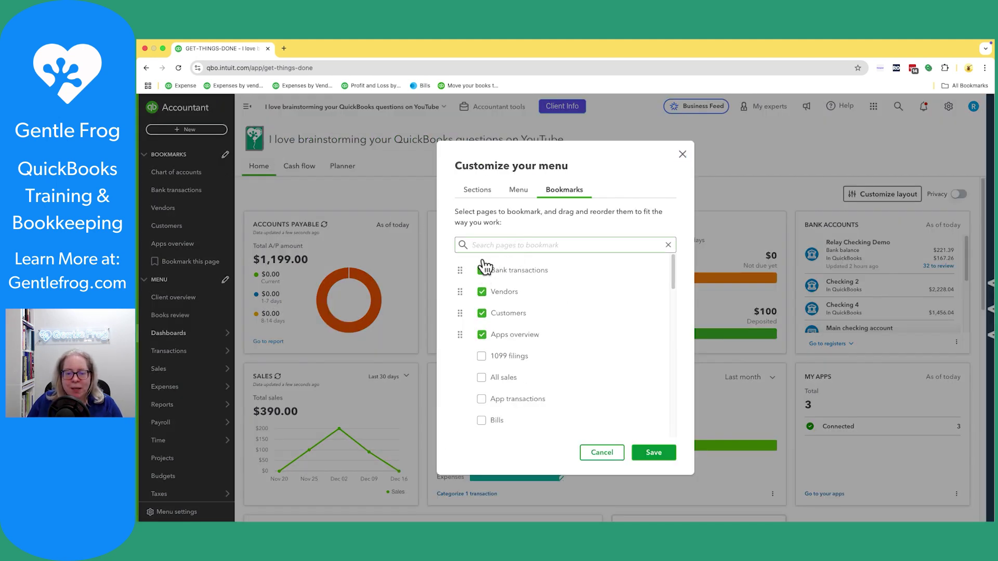
left_click(486, 245)
type("ch")
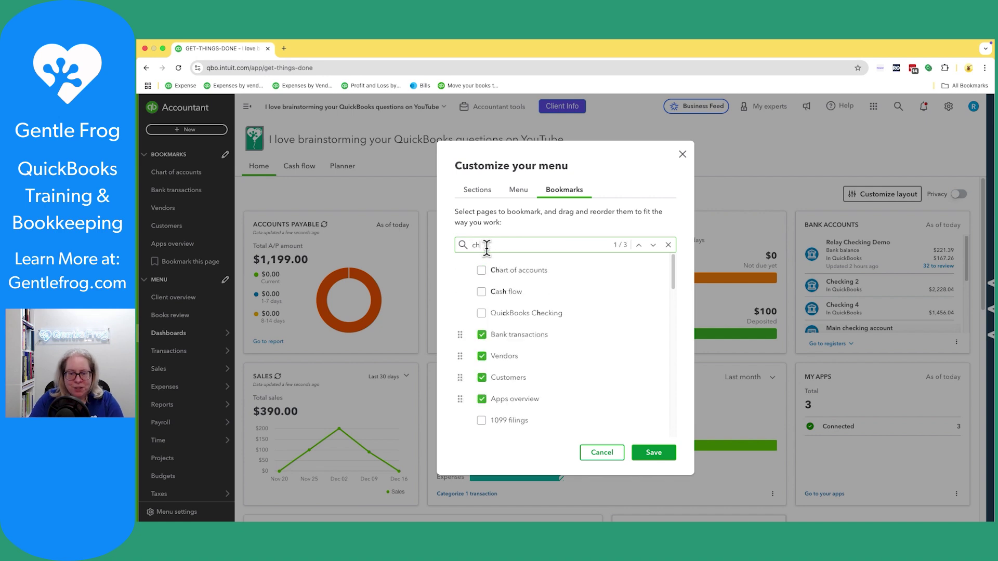
type("art")
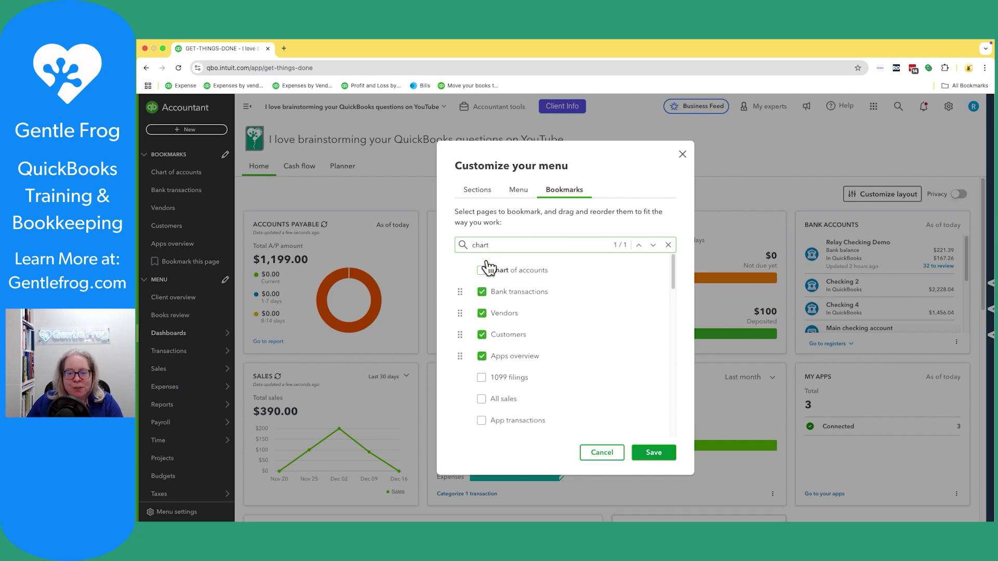
left_click(482, 270)
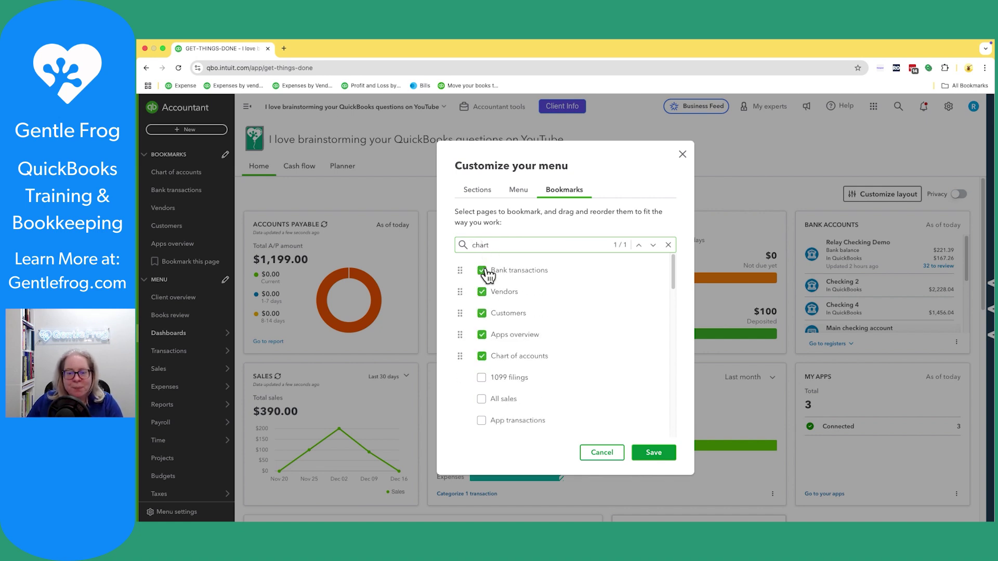
left_click(659, 461)
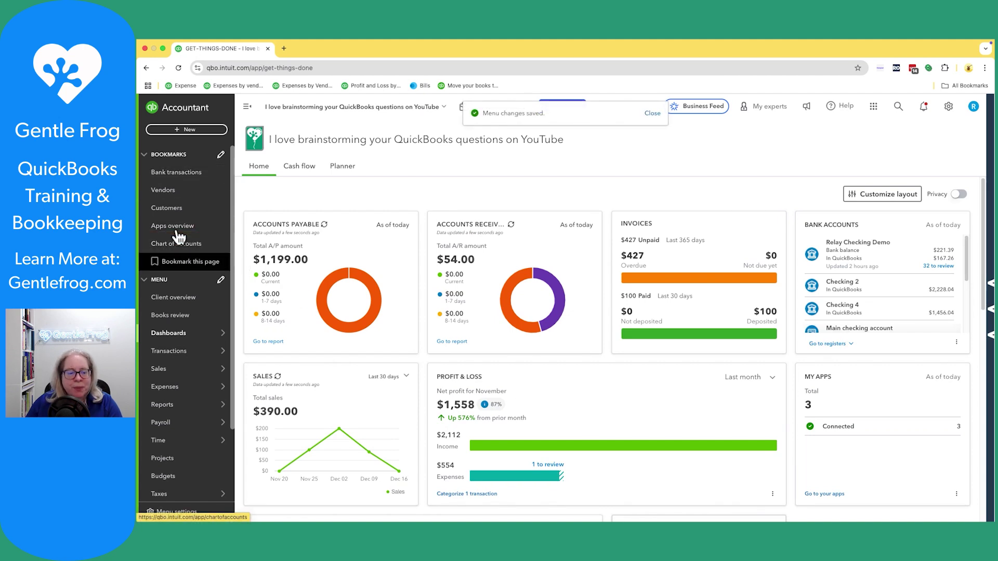
Open Relay Checking Demo from the Bank Accounts widget, then switch to the Chart of accounts tab.
mouse_move(185, 353)
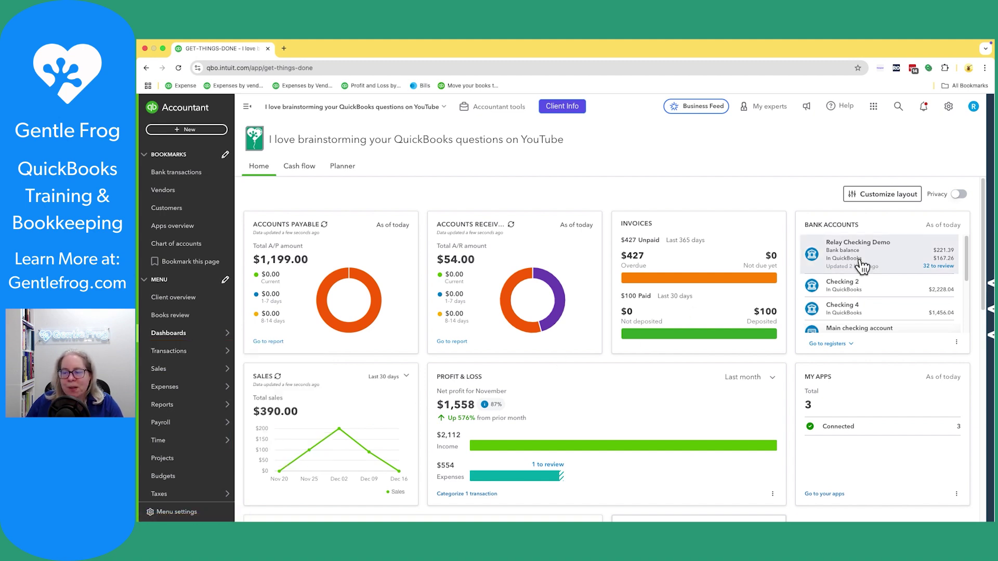
left_click(861, 266)
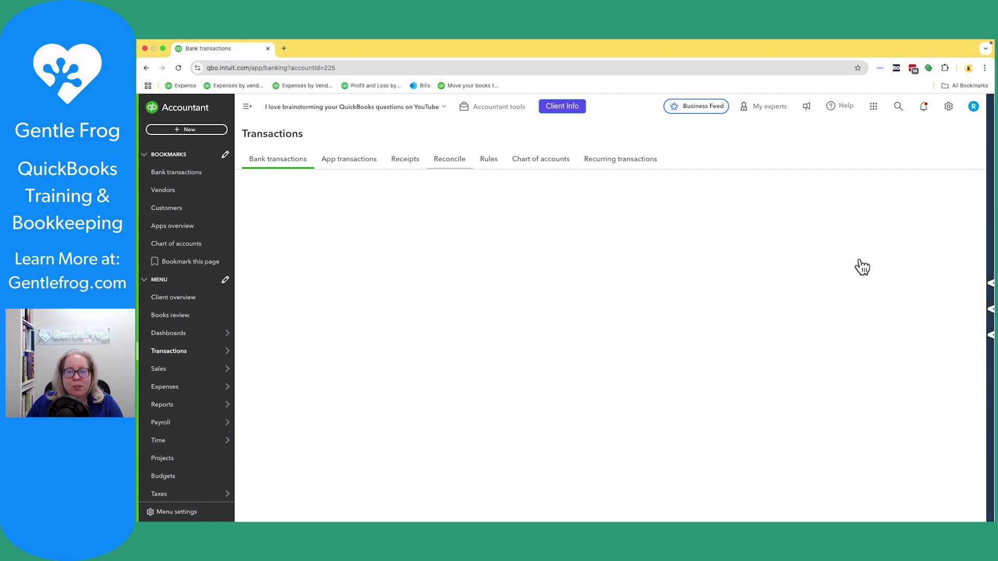
left_click(548, 167)
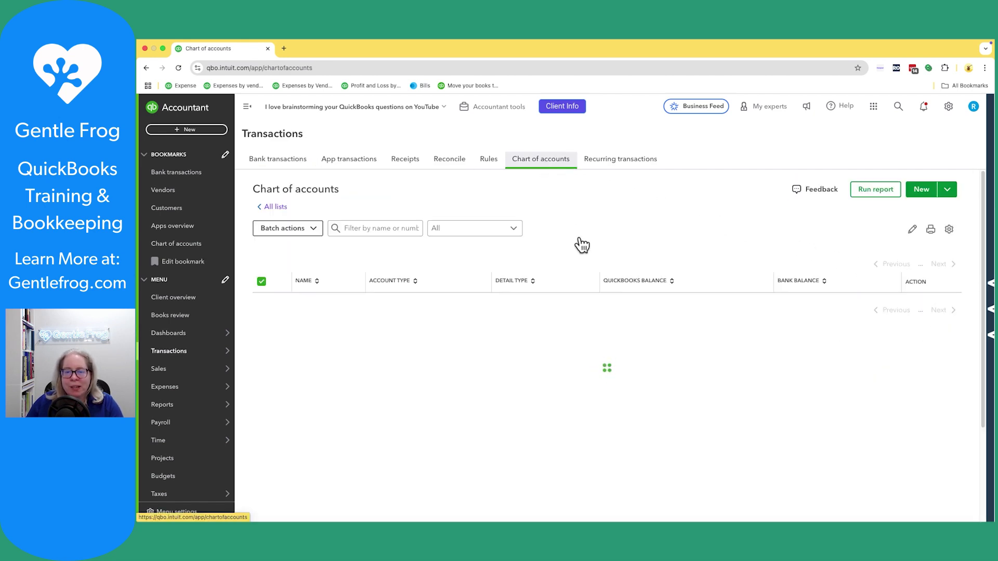